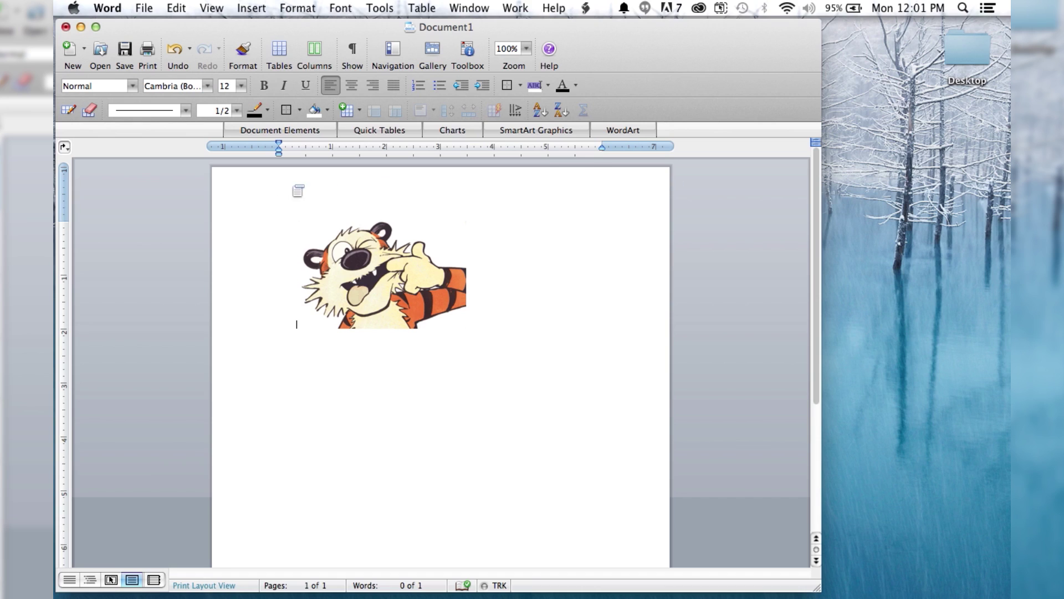
# Step: Try dragging the inline tiger picture down and to the right, without it moving freely
pyautogui.click(384, 281)
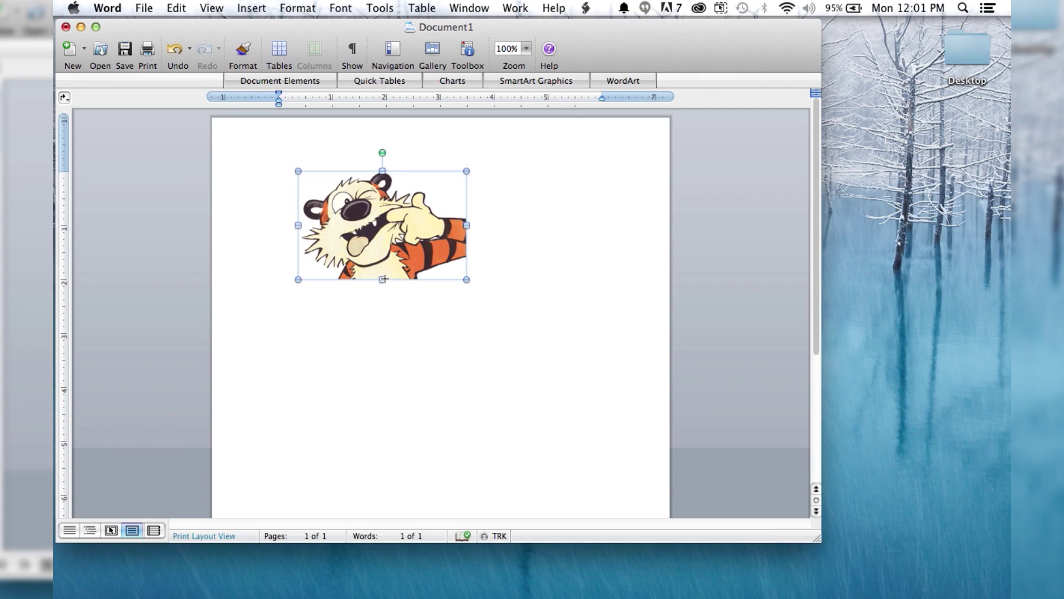
pyautogui.moveTo(440, 320); pyautogui.dragTo(460, 353)
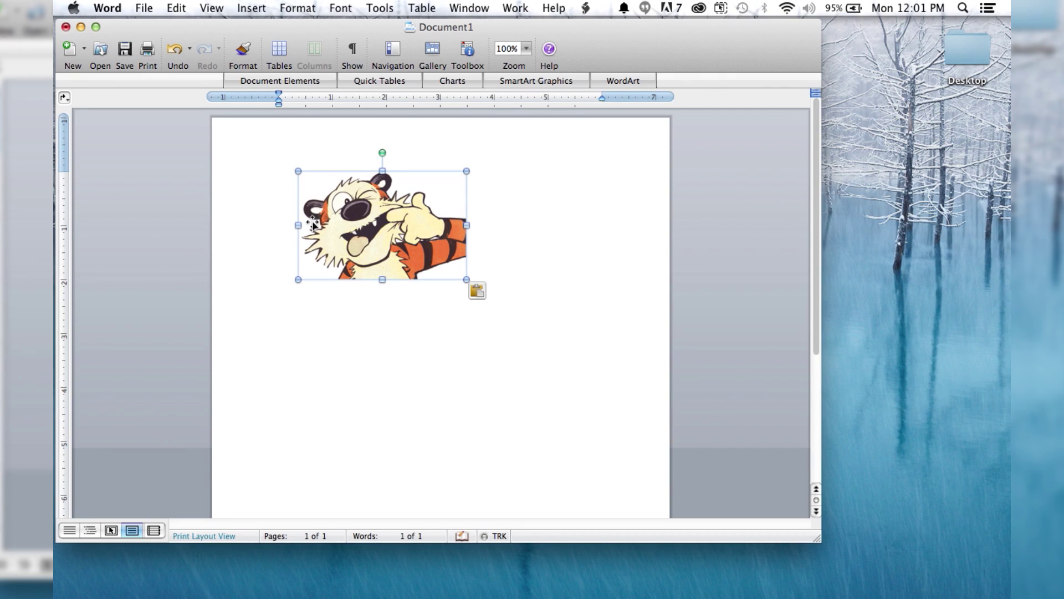
pyautogui.moveTo(382, 231)
pyautogui.mouseDown()
pyautogui.moveTo(532, 335)
pyautogui.moveTo(545, 374)
pyautogui.mouseUp()
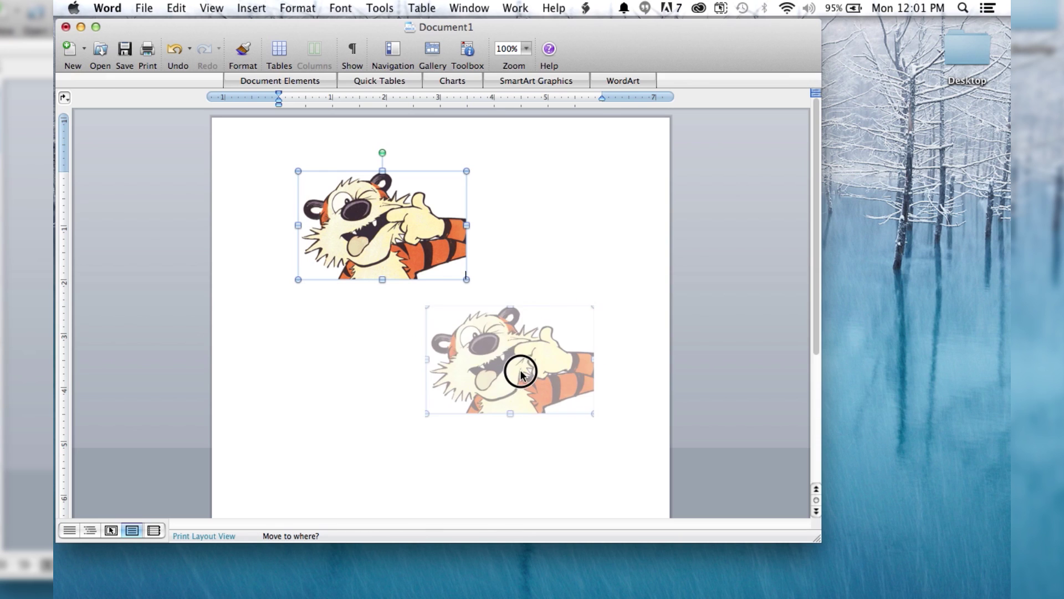
# Step: Insert two blank lines beside the tiger picture to push it lower
pyautogui.click(273, 237)
pyautogui.click(292, 264)
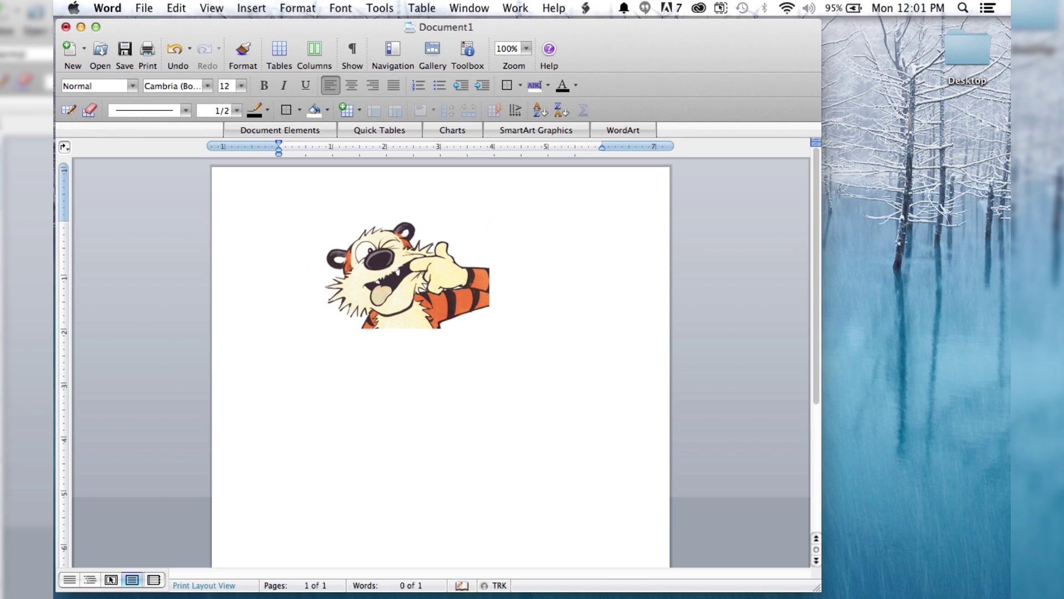
pyautogui.press('Return')
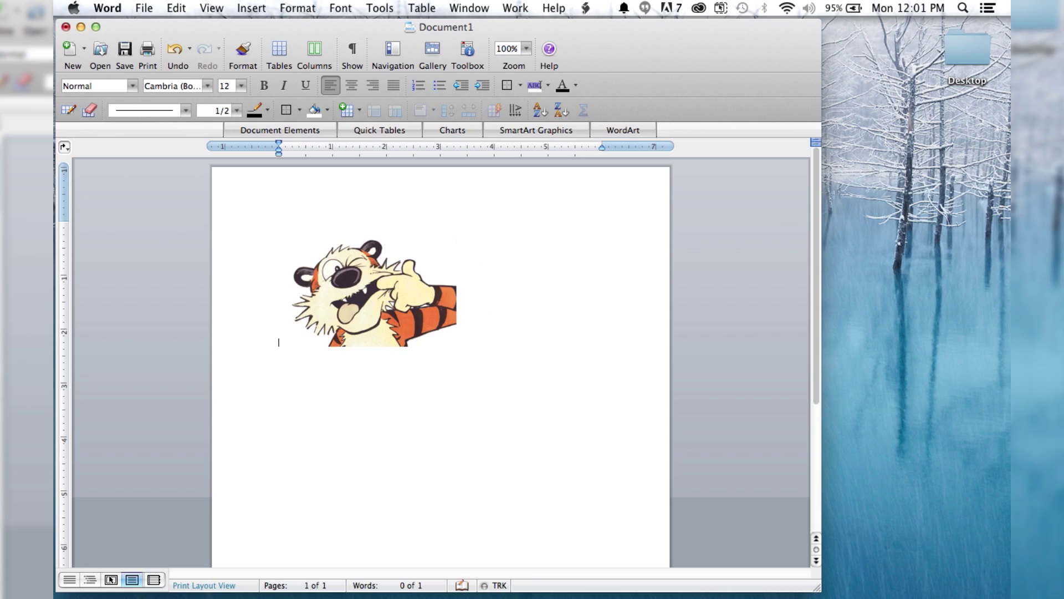
pyautogui.press('Return')
pyautogui.press('Return')
pyautogui.press('Return')
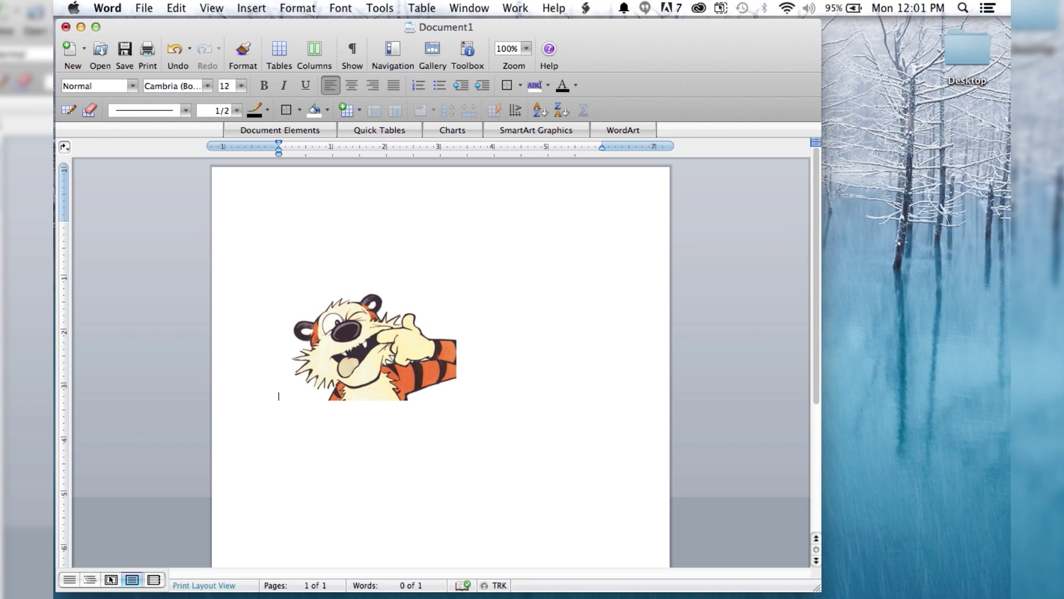
# Step: Show the tiger picture's Wrapping settings, set to In Line with Text, in the Formatting Palette
pyautogui.click(467, 49)
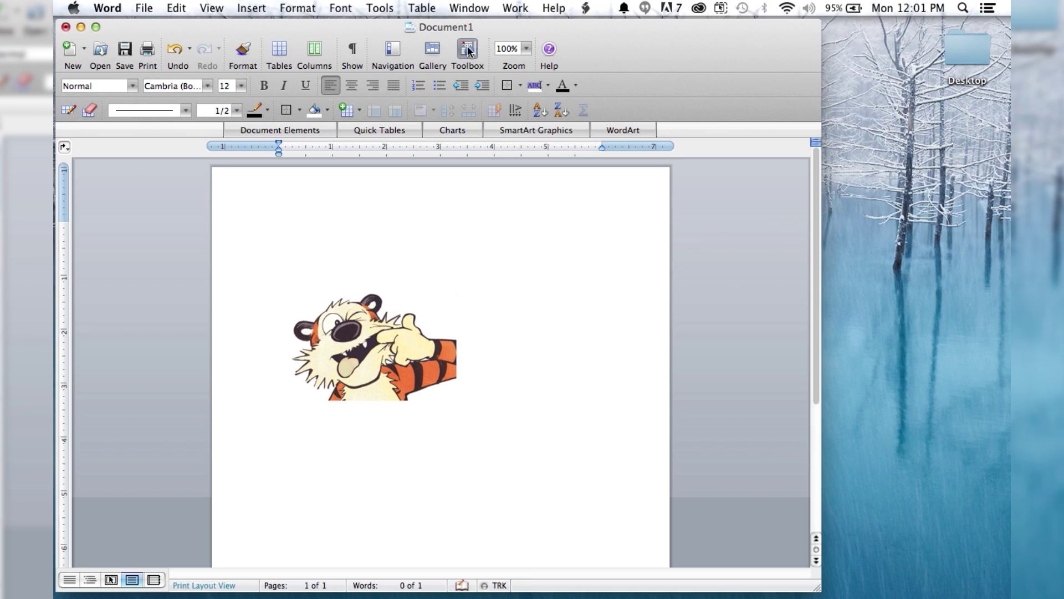
pyautogui.click(379, 331)
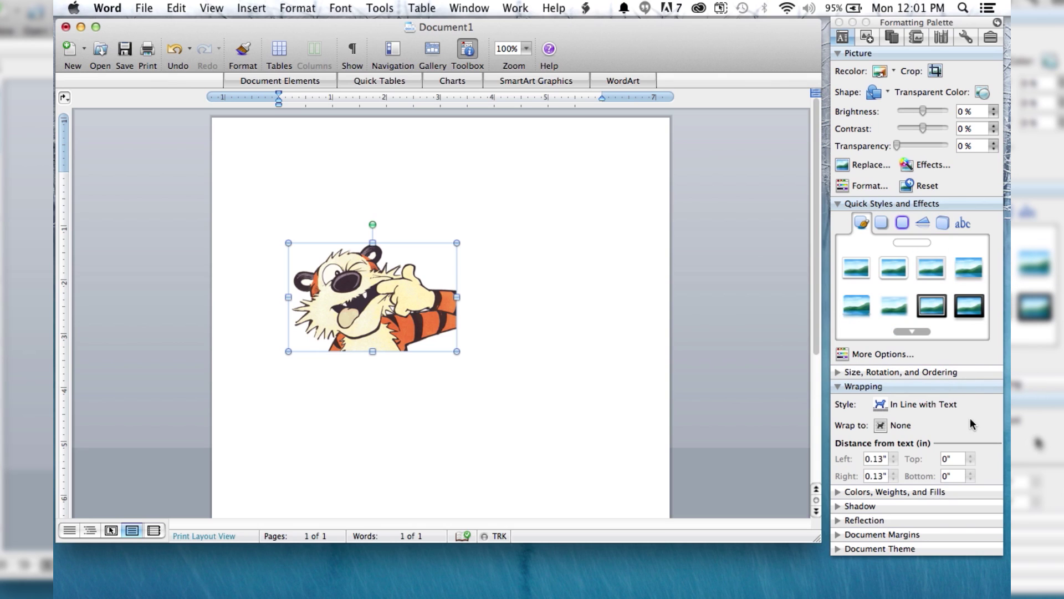
pyautogui.click(875, 388)
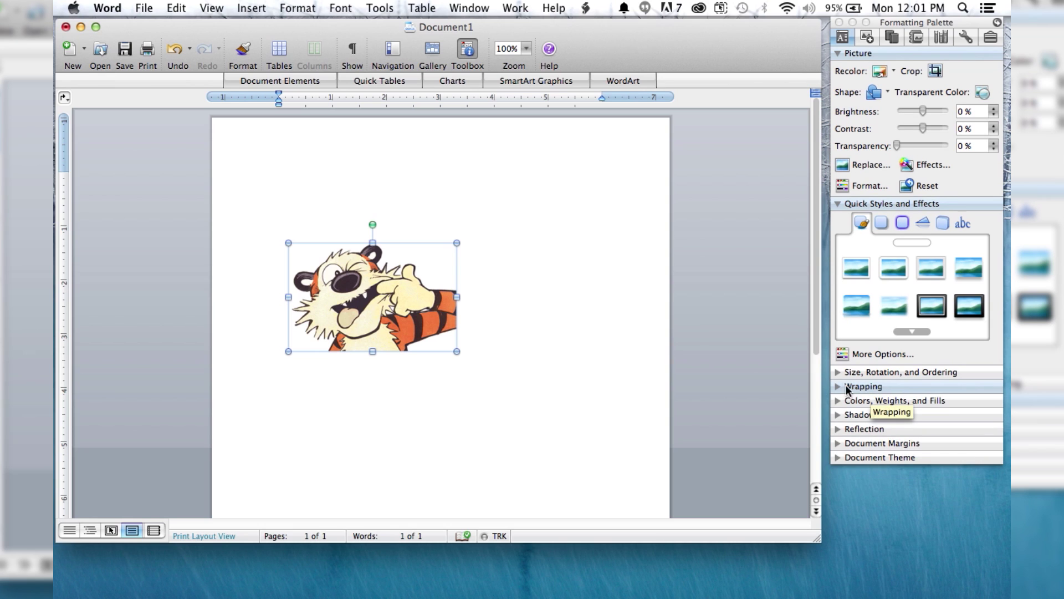
pyautogui.click(881, 388)
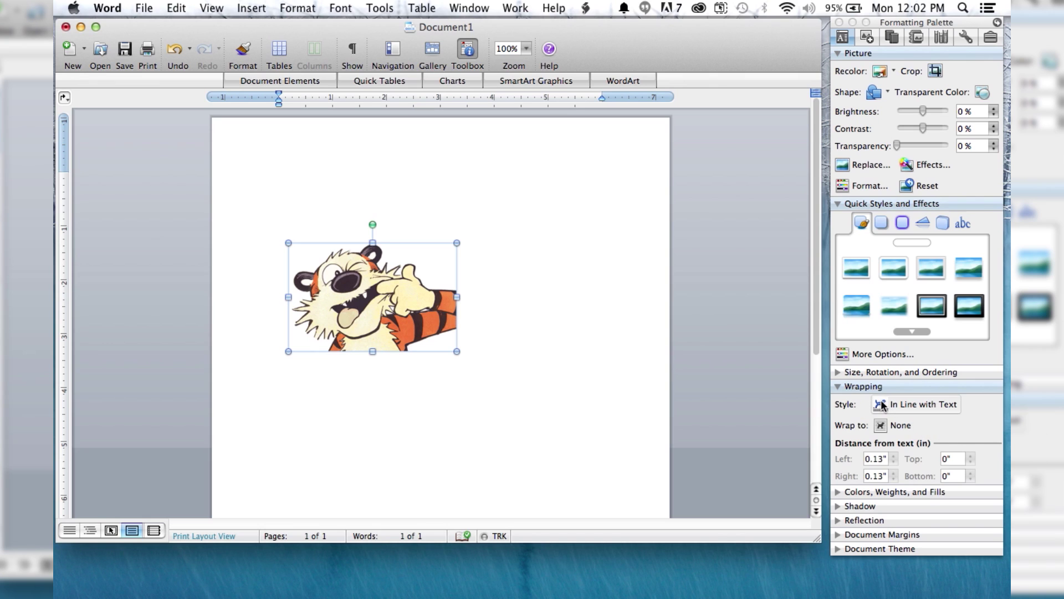
# Step: Change the tiger picture's wrapping style from In Line with Text to Square
pyautogui.click(911, 405)
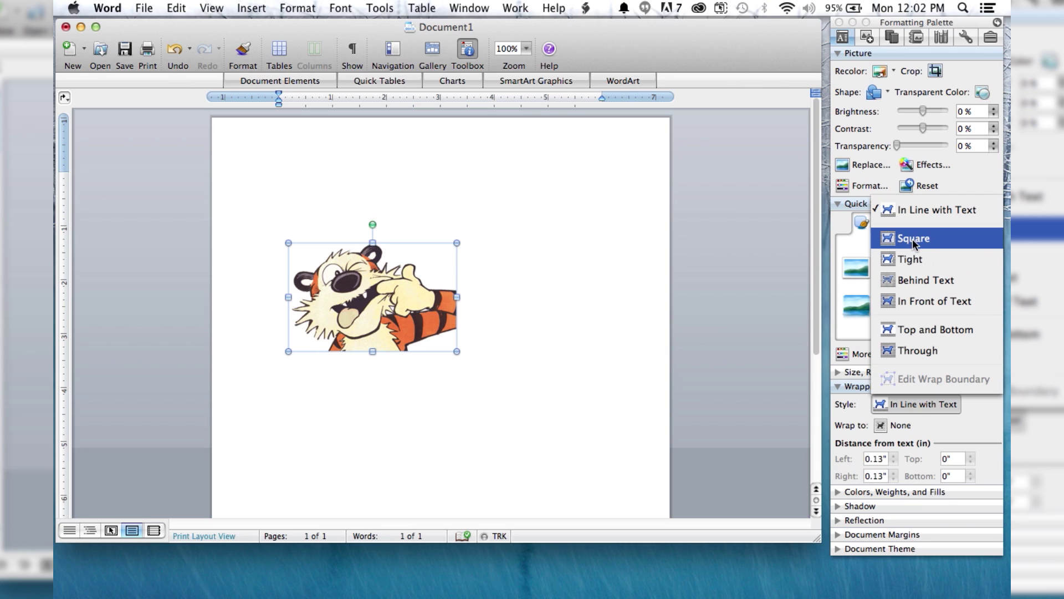
pyautogui.click(912, 239)
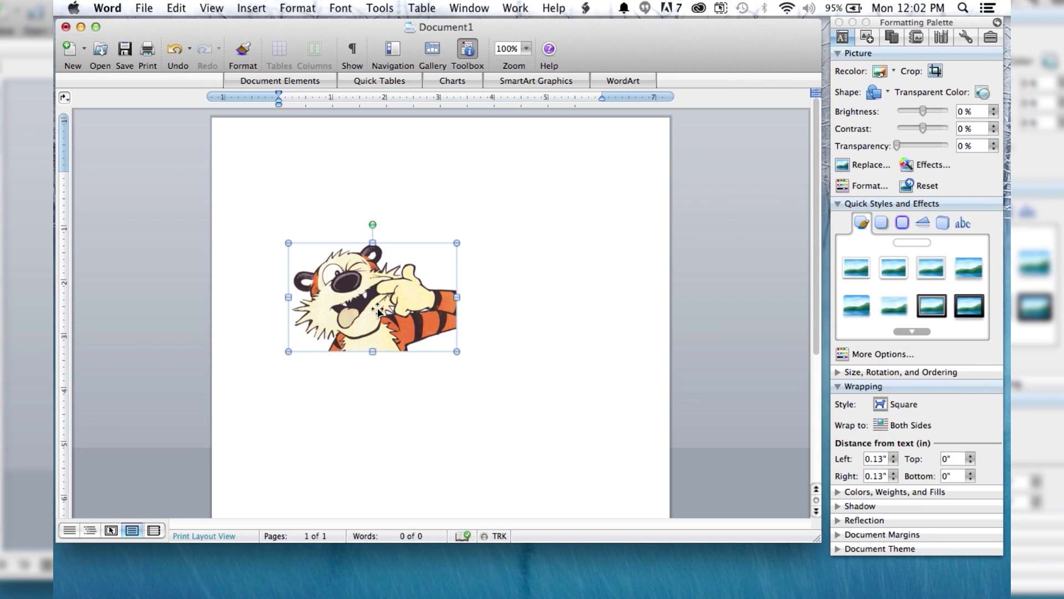
# Step: Drag the tiger down-right, lower left, centre, then upper left of the page
pyautogui.click(368, 288)
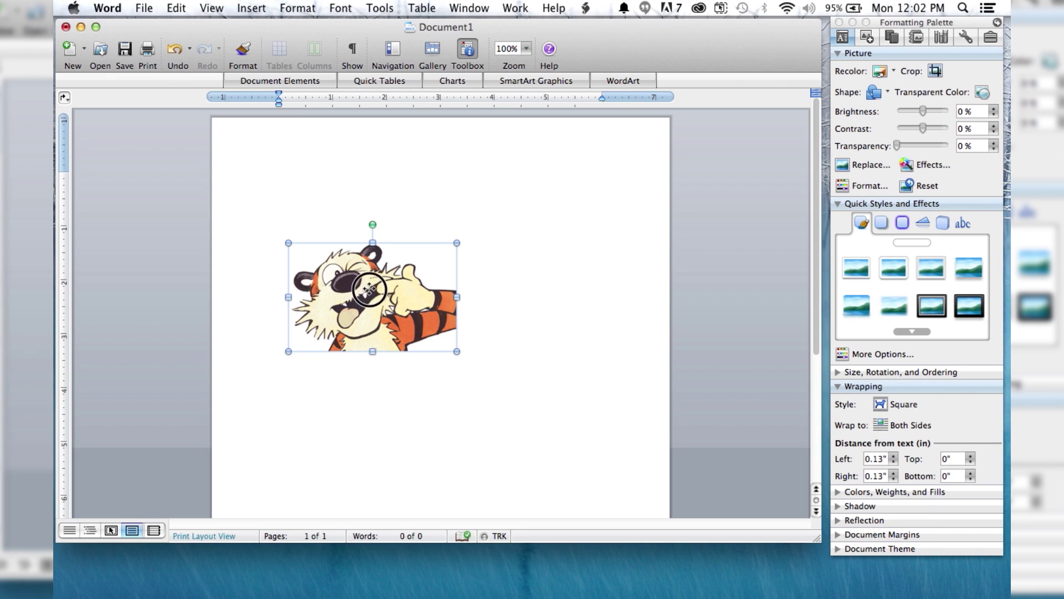
pyautogui.moveTo(369, 289); pyautogui.dragTo(442, 343)
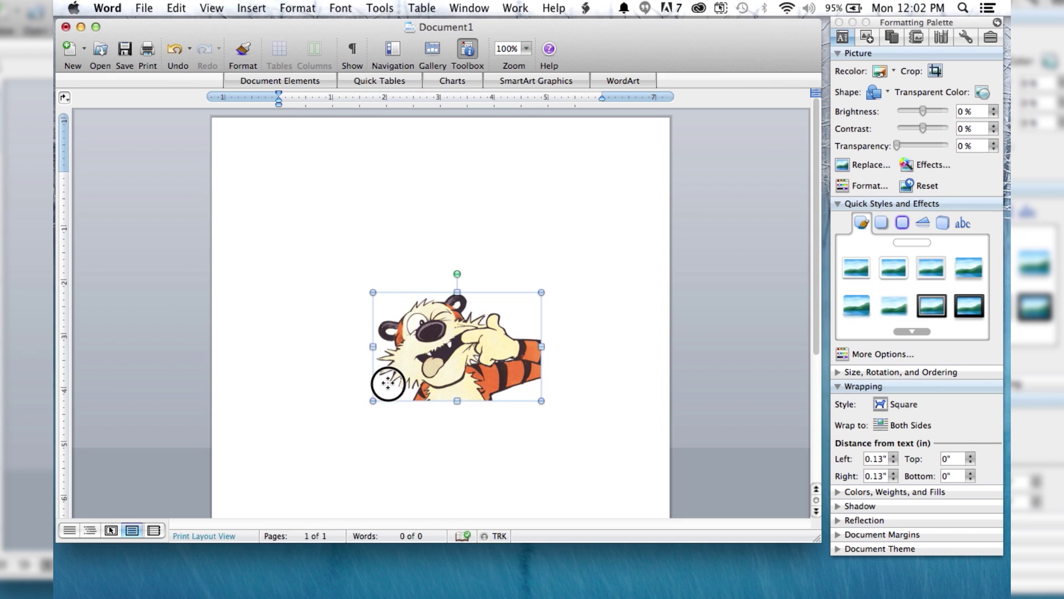
pyautogui.moveTo(388, 383); pyautogui.dragTo(349, 416)
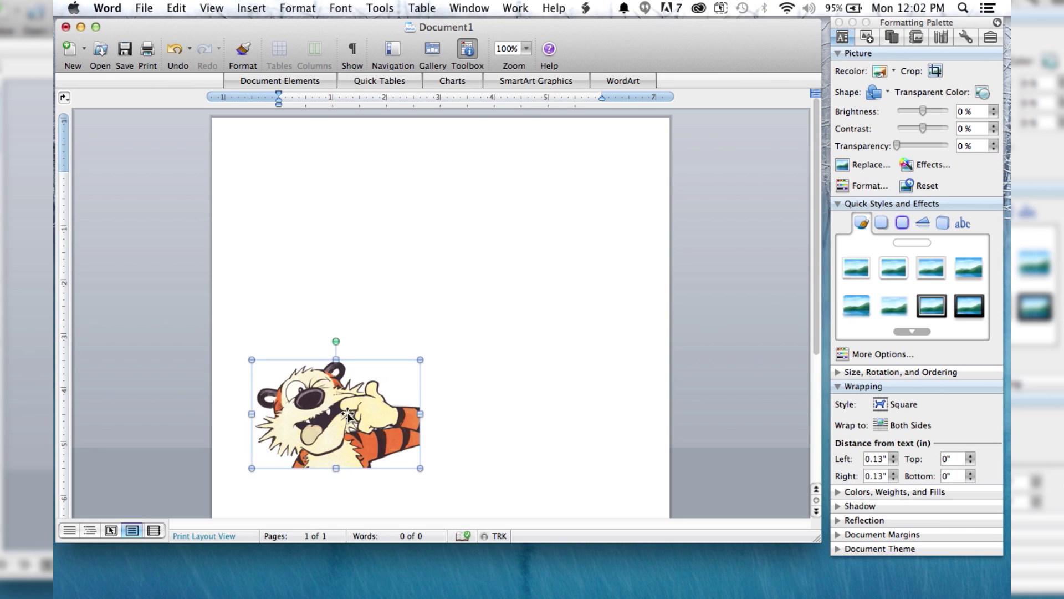
pyautogui.moveTo(349, 415); pyautogui.dragTo(437, 291)
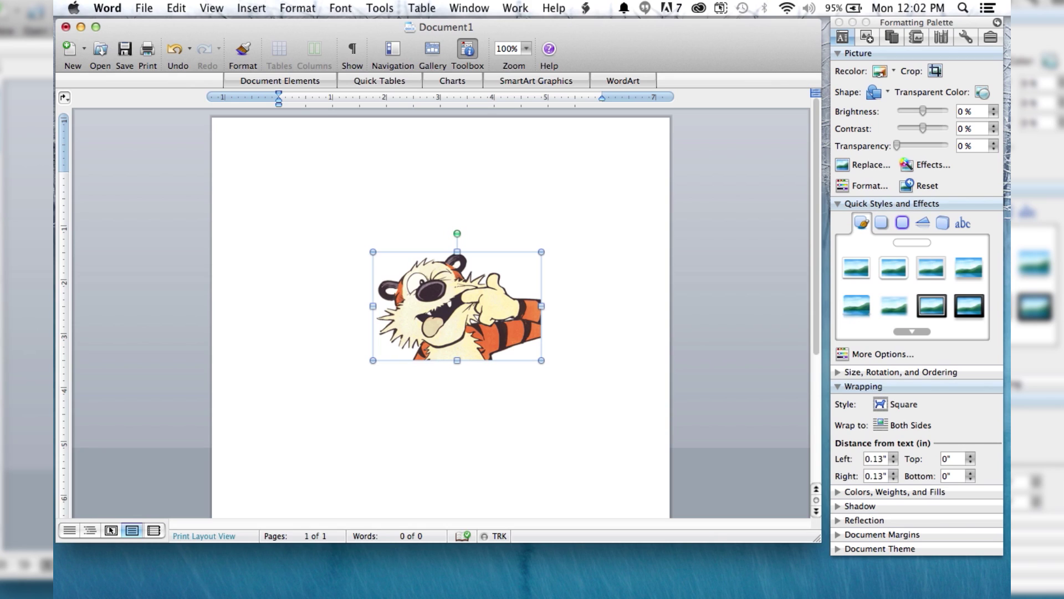
pyautogui.moveTo(453, 301)
pyautogui.mouseDown()
pyautogui.moveTo(330, 261)
pyautogui.moveTo(328, 249)
pyautogui.mouseUp()
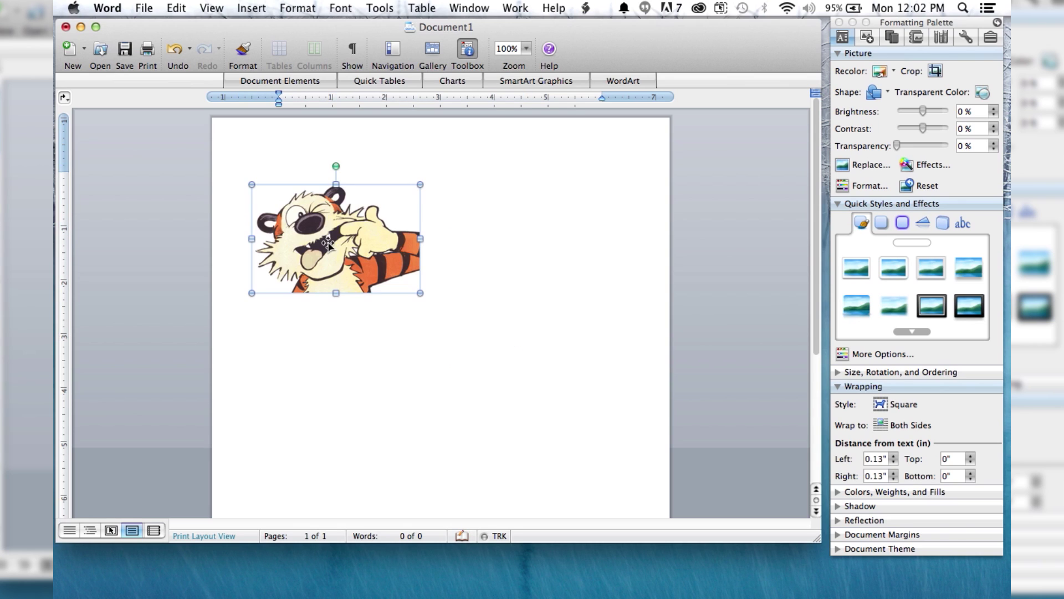
# Step: Undo the upper-left move with Cmd+Z, returning the tiger to the lower middle
pyautogui.press('super+z')
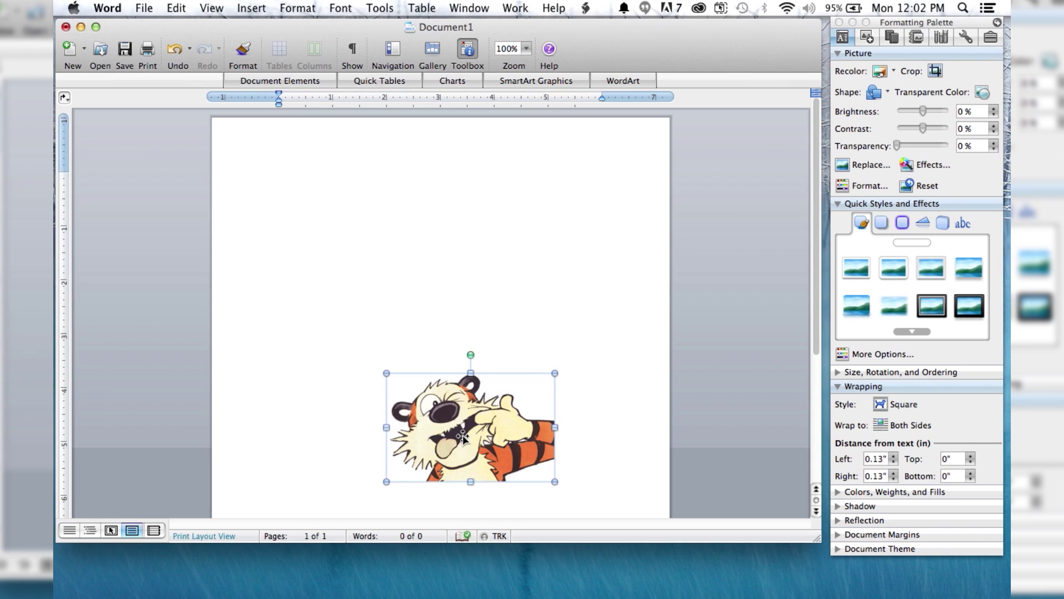